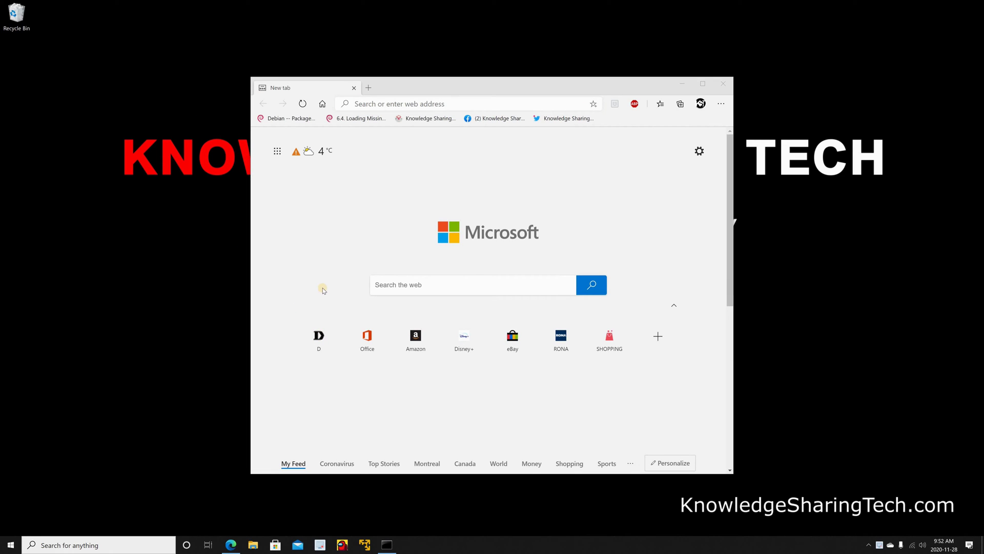
Step: Run ipconfig in Command Prompt and select the Wi-Fi default gateway 192.168.0.1
left_click(122, 540)
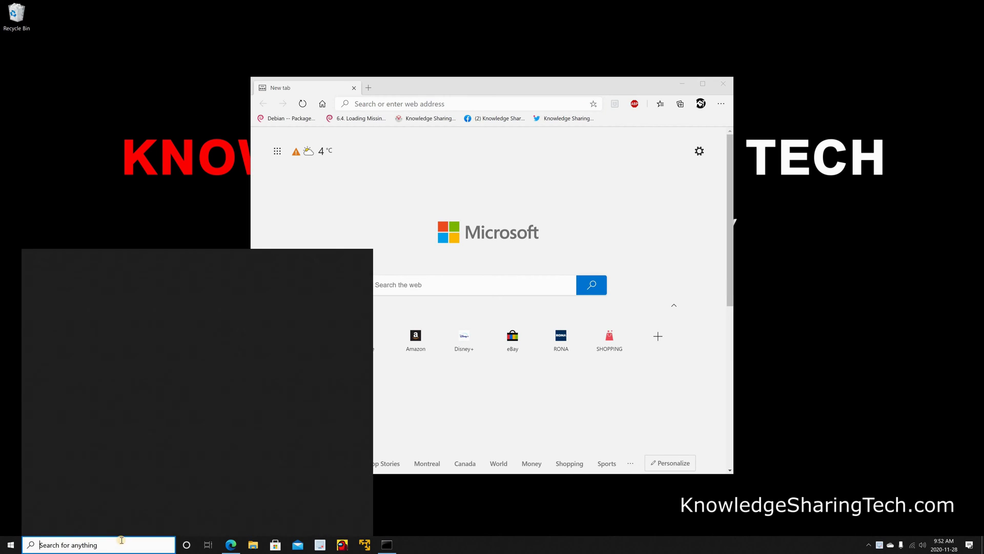
type("cmd")
key("Return")
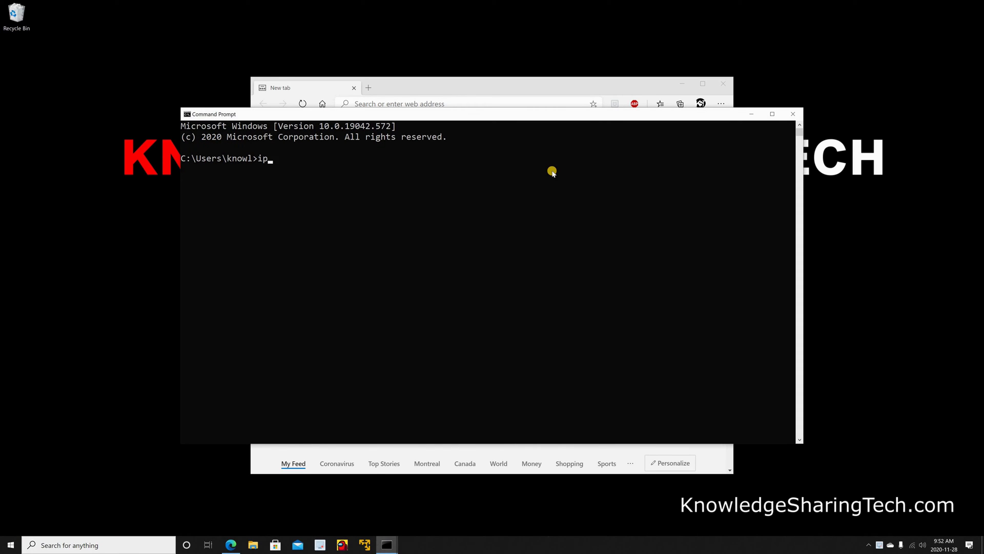
type("ipconfig")
key("Return")
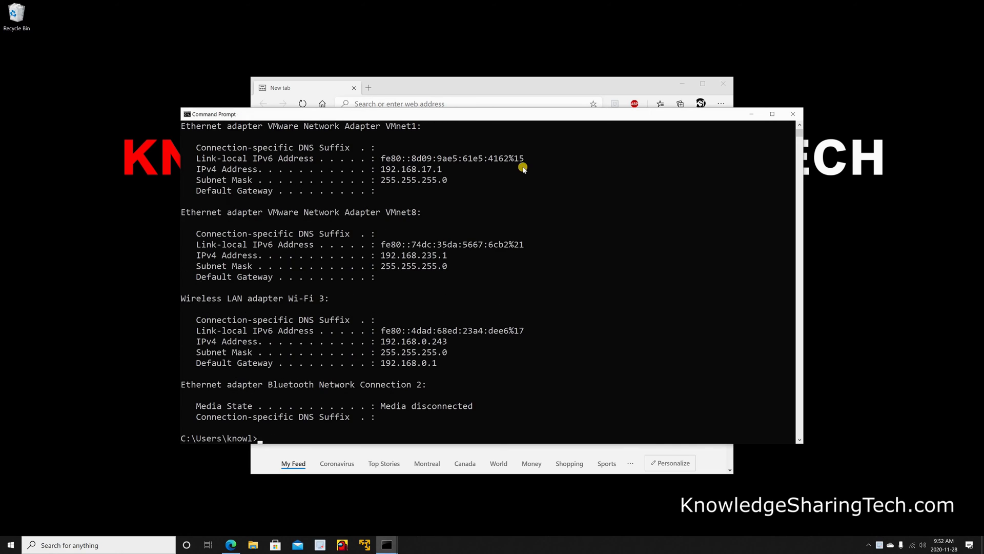
left_click(380, 363)
left_click_drag(412, 364, 437, 364)
Step: Go to the router admin at 192.168.0.1 in Edge and log in with the admin password
left_click(793, 113)
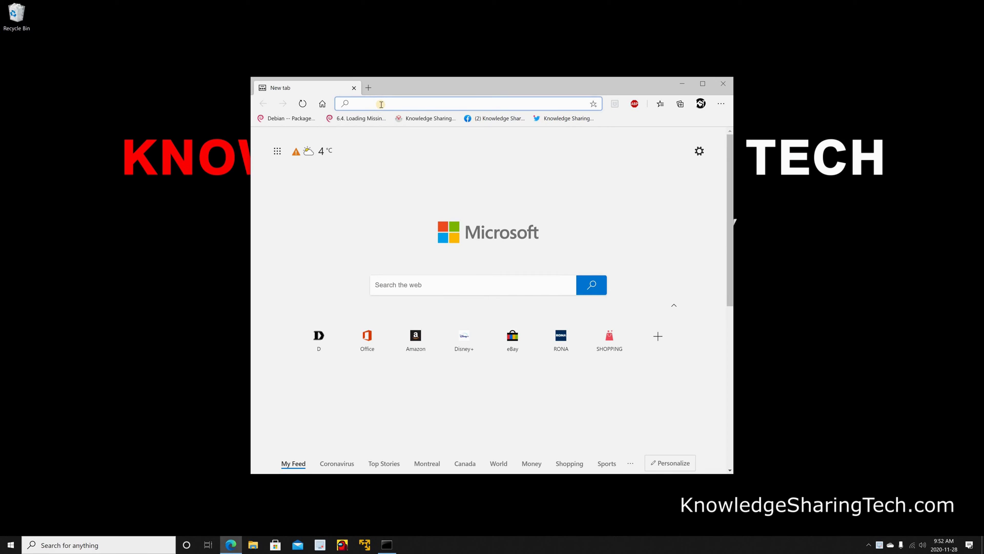
type("http://192.168.0.1/")
key("Return")
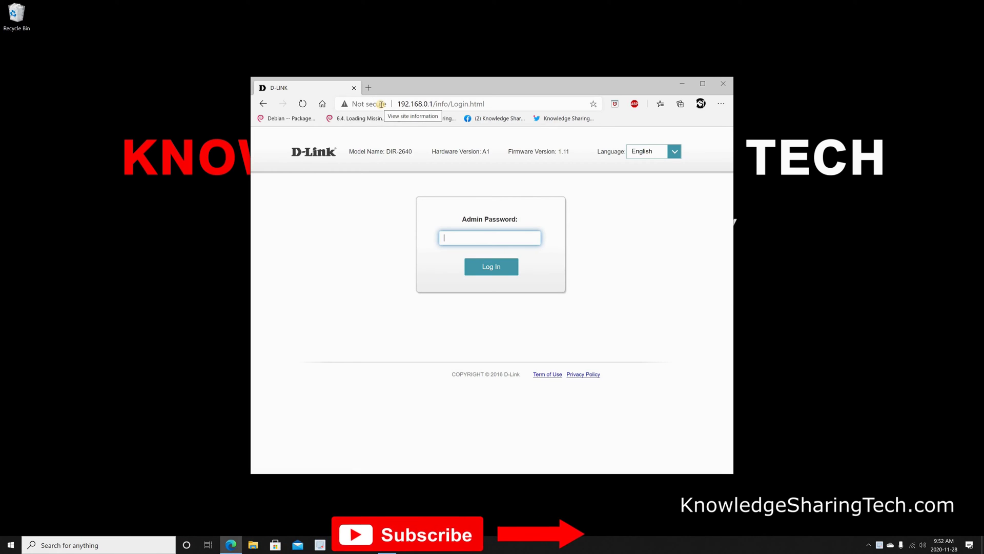
type("admin123")
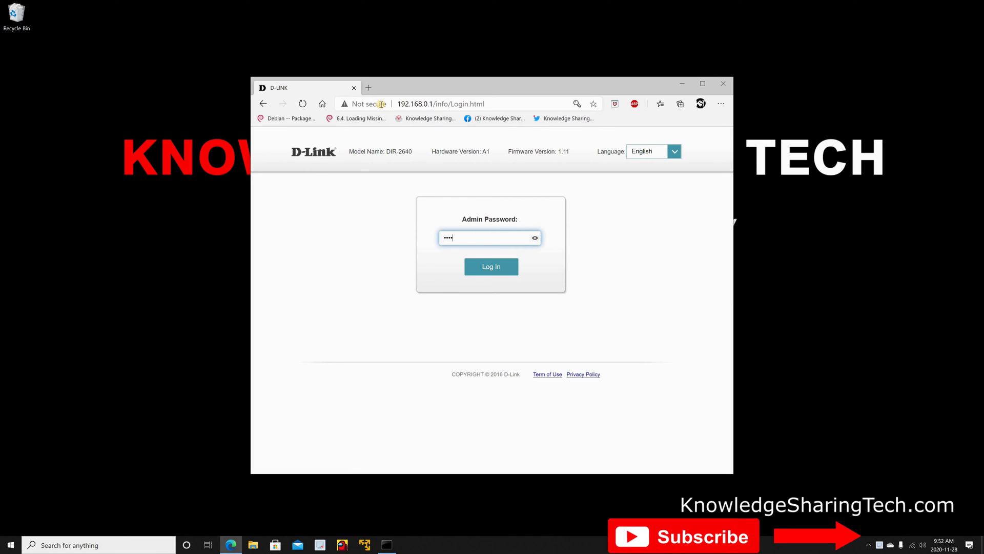
key("Return")
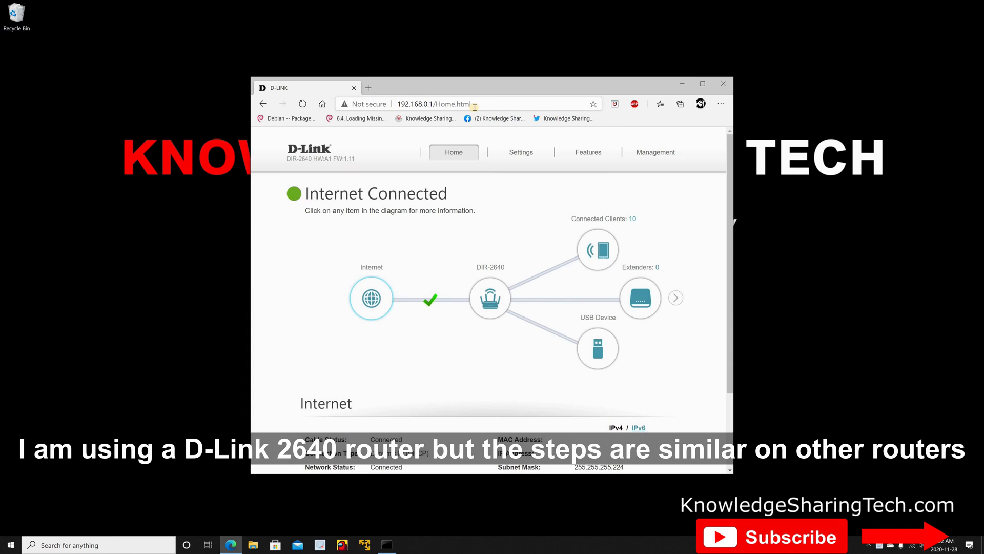
Step: On the USB Sharing page, set UPnP Media Server to Enabled and rename it KST-Media-Server
mouse_move(516, 161)
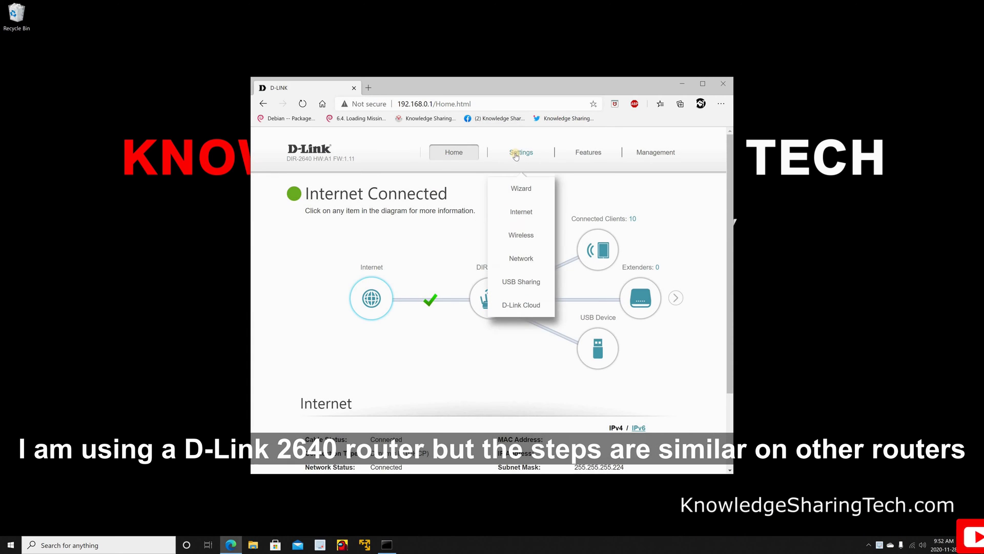
left_click(520, 283)
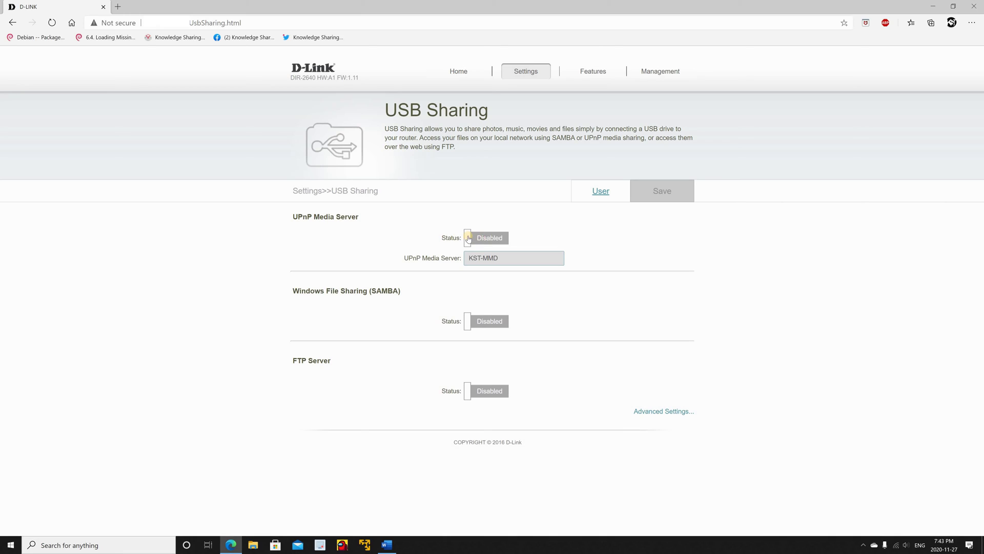
left_click(468, 239)
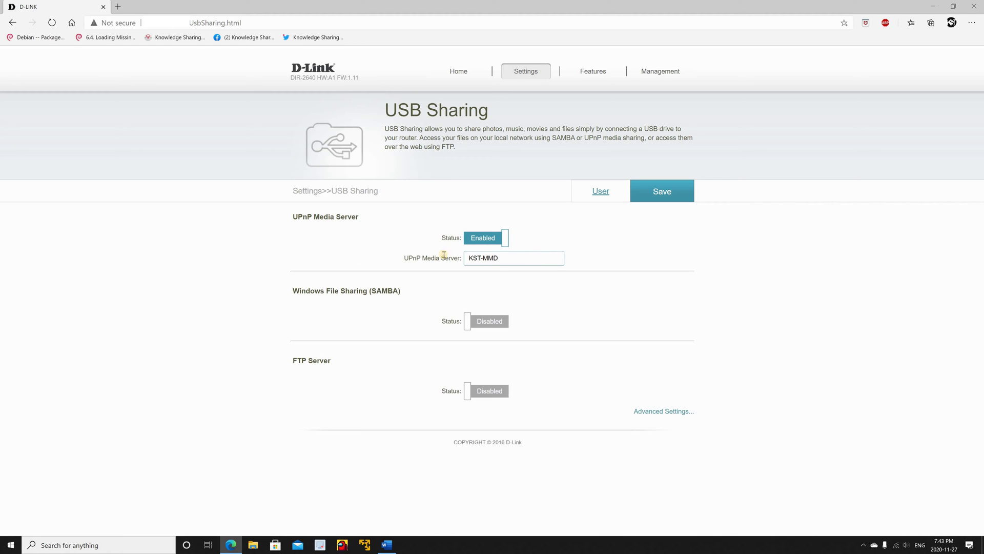
key("Tab")
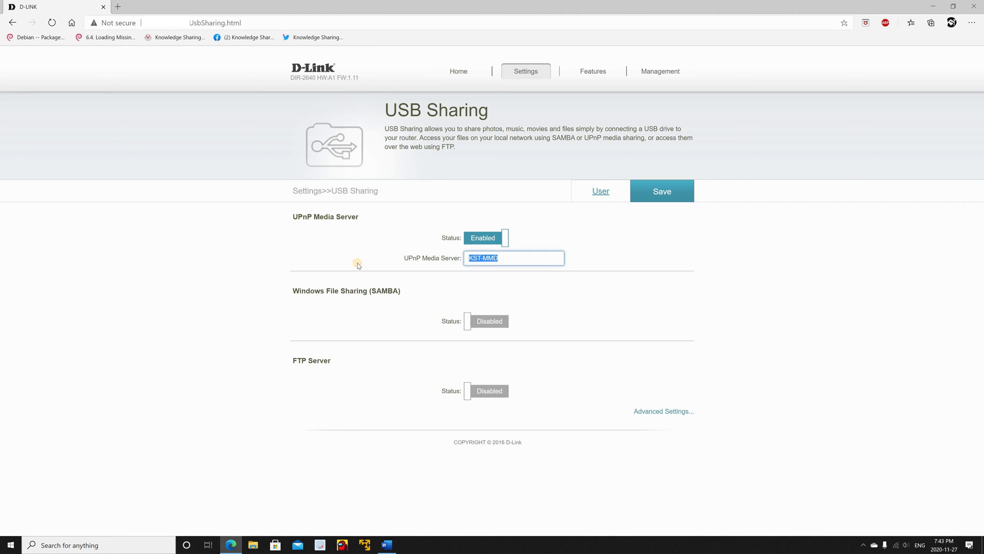
type("KS")
Step: Save the USB Sharing settings and acknowledge the settings-saved confirmation
left_click(651, 192)
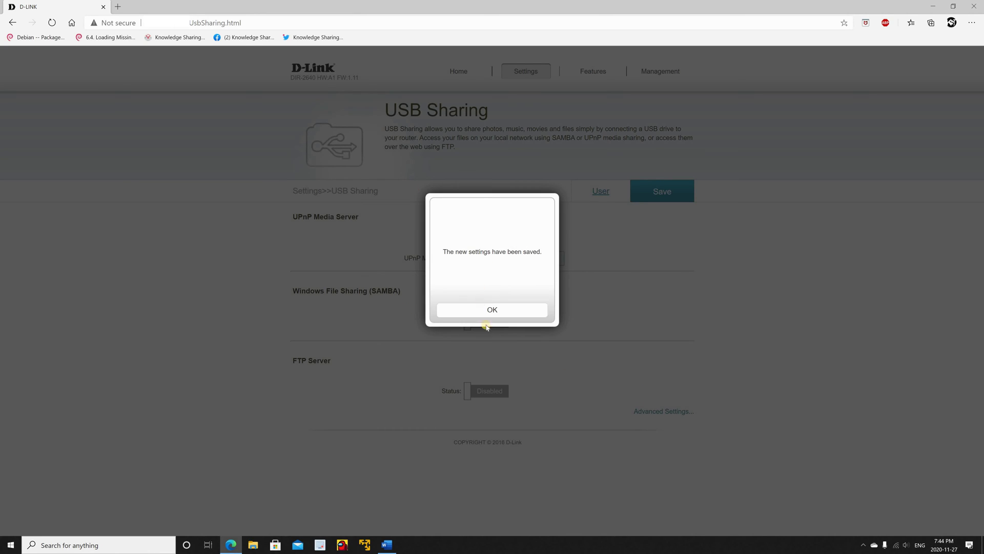
left_click(489, 308)
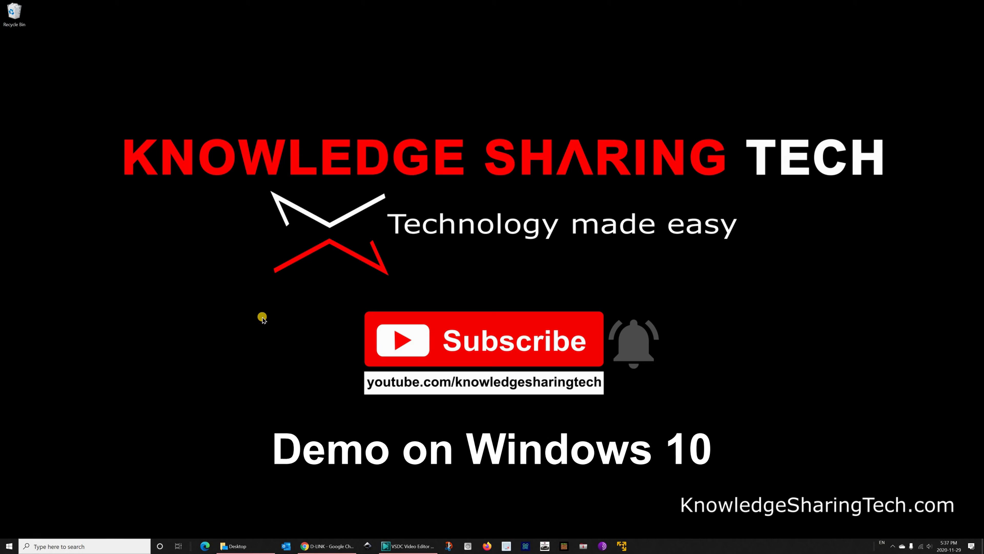
Step: Show the Network folder in File Explorer and bring up KST-Media-Server's context menu
left_click(237, 547)
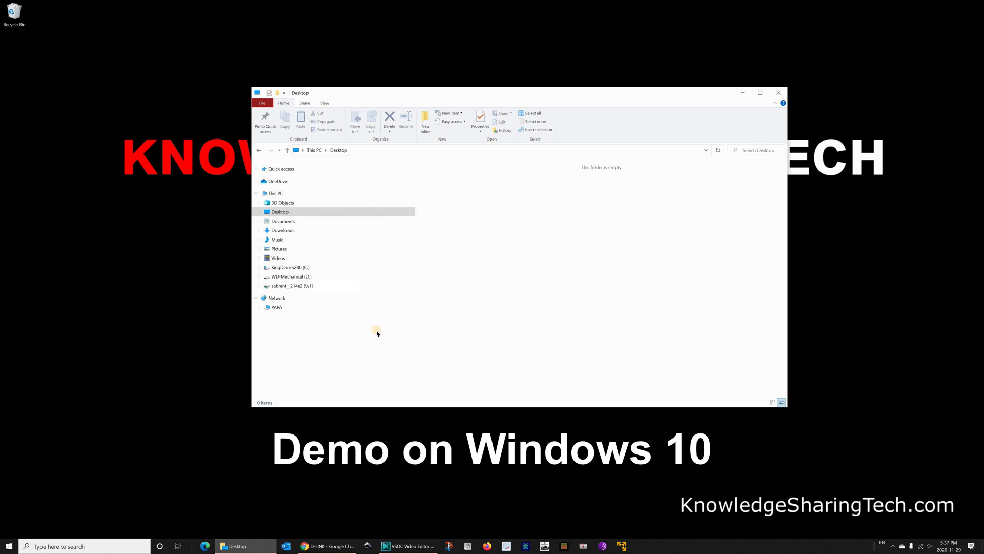
left_click(285, 298)
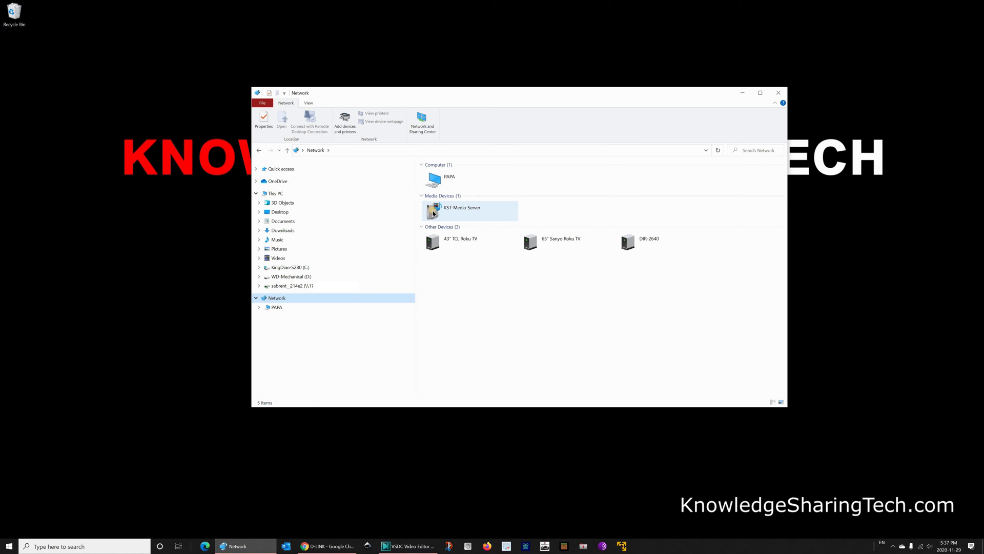
right_click(433, 214)
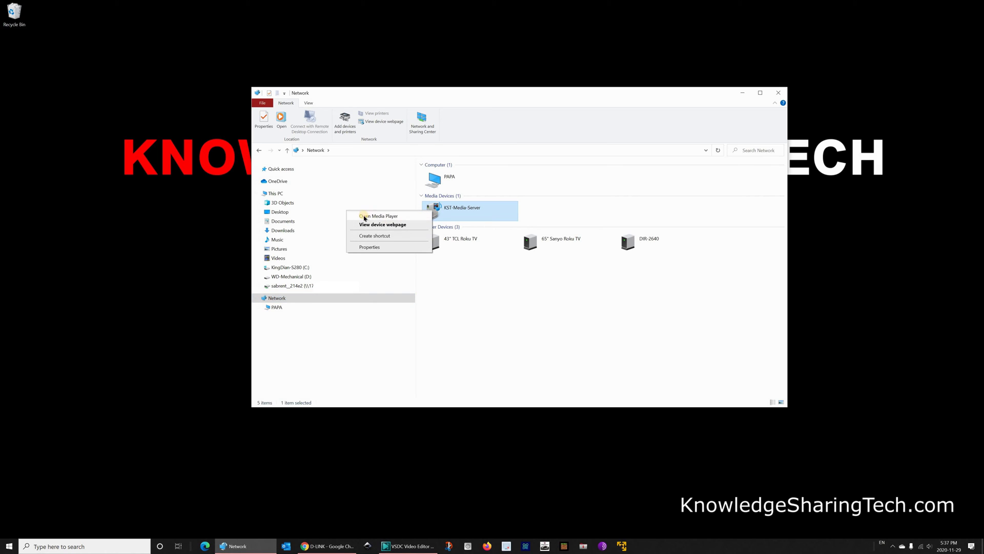
Step: Open KST-Media-Server in Windows Media Player and browse to its Videos
left_click(370, 217)
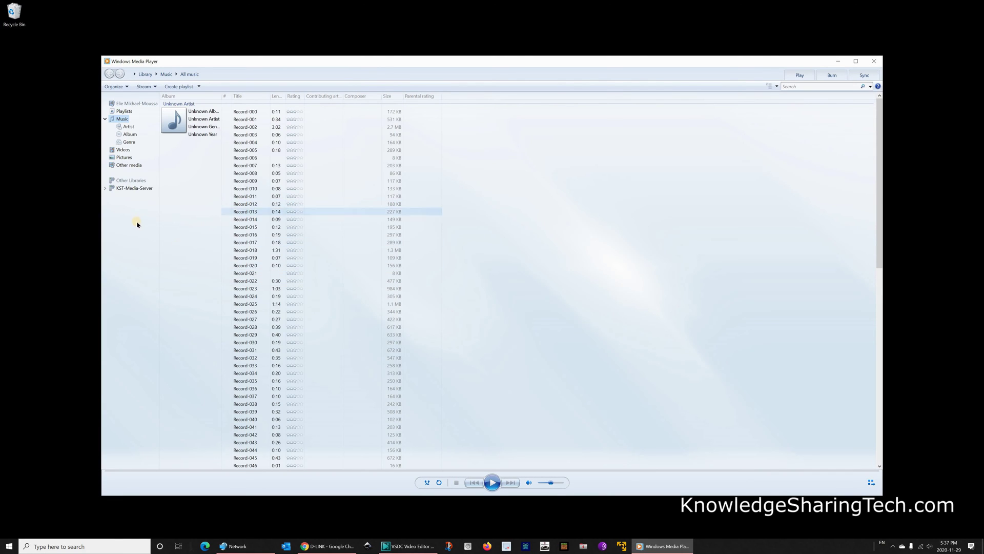
left_click(129, 190)
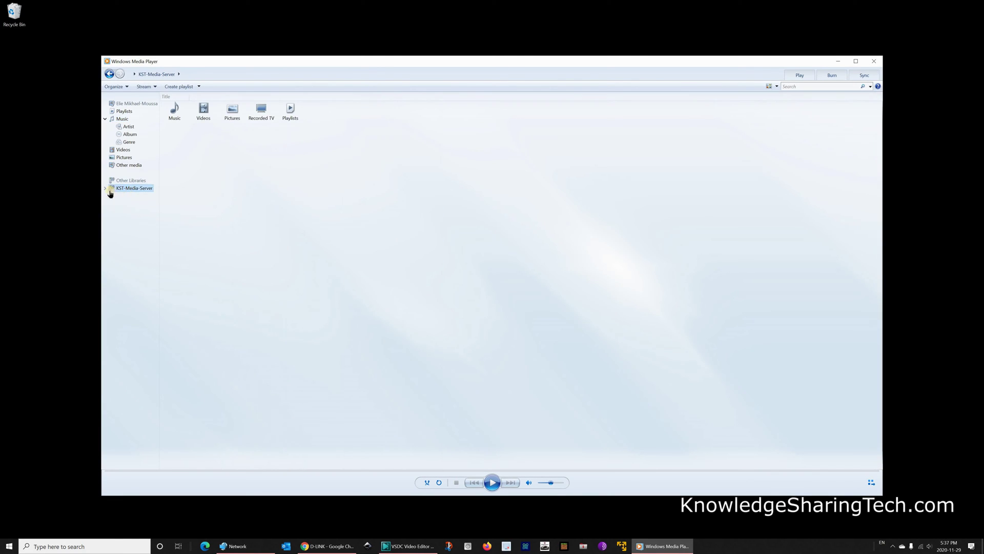
left_click(104, 189)
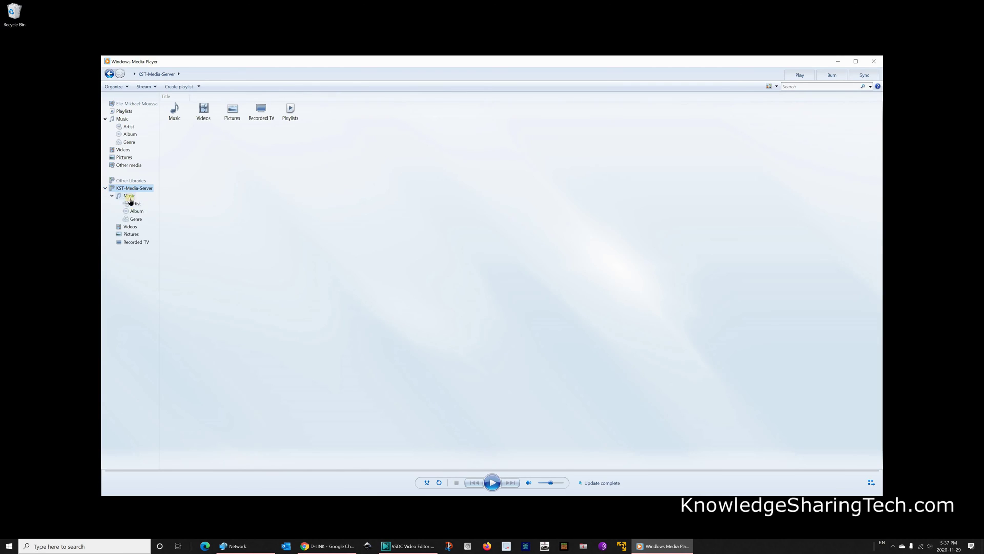
left_click(131, 227)
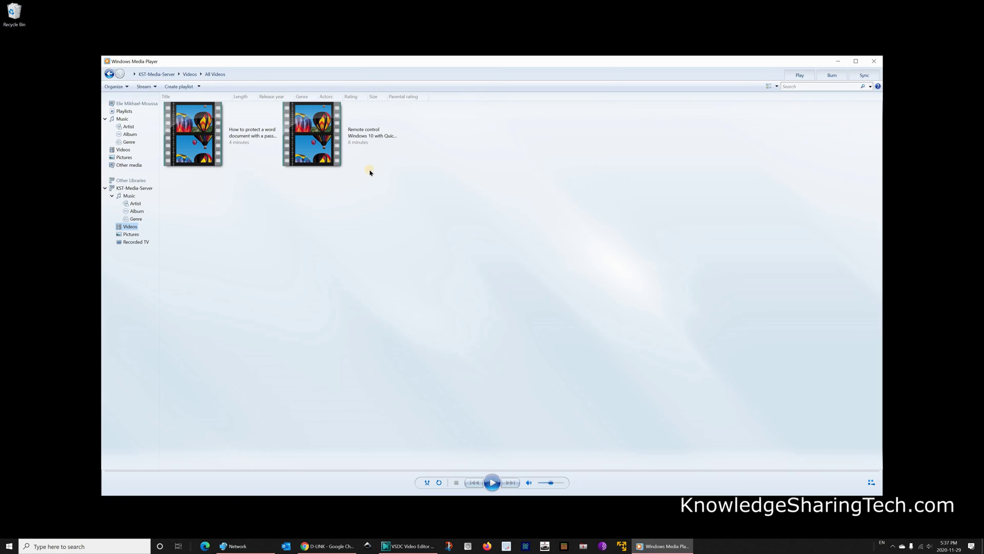
Step: Play the Remote control Windows 10 video, then close Windows Media Player
left_click(315, 135)
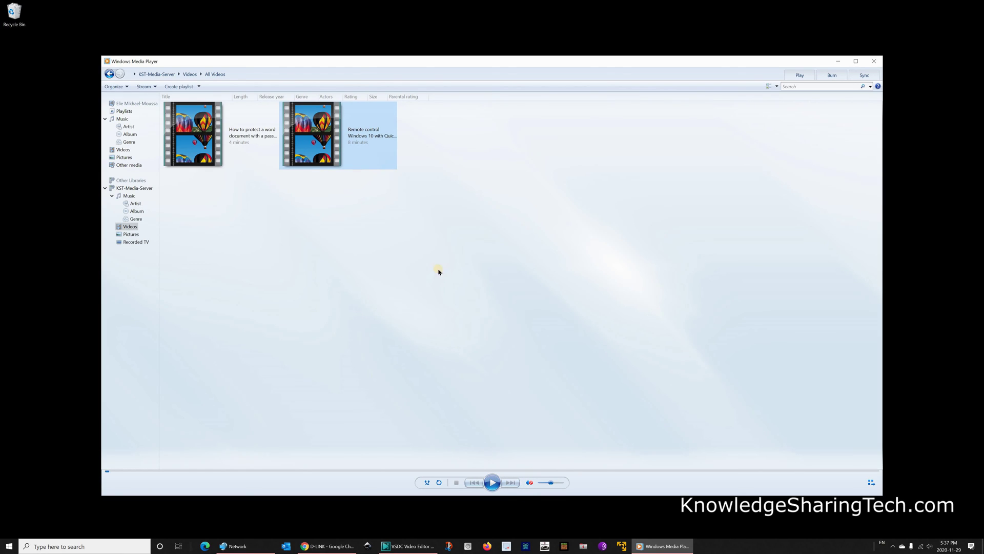
left_click(491, 483)
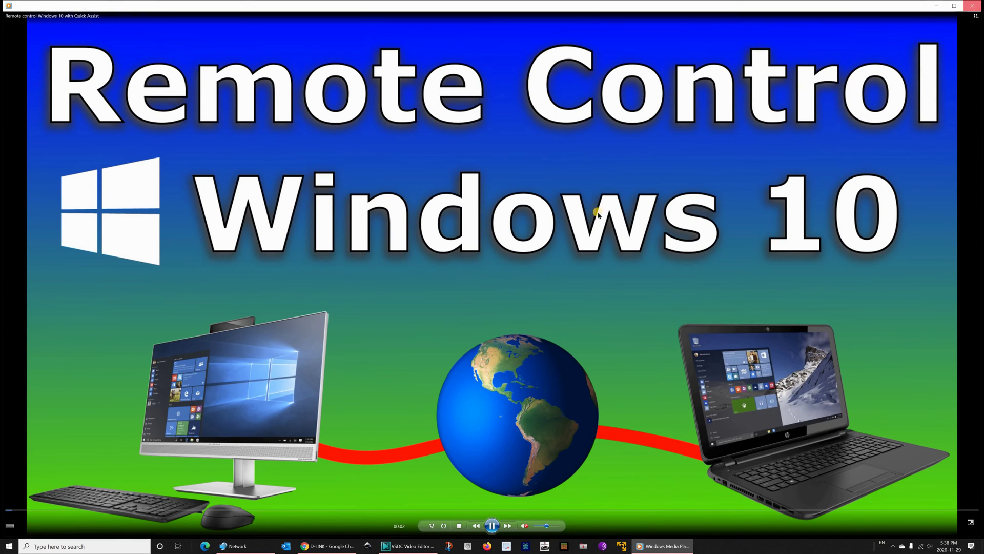
left_click(973, 7)
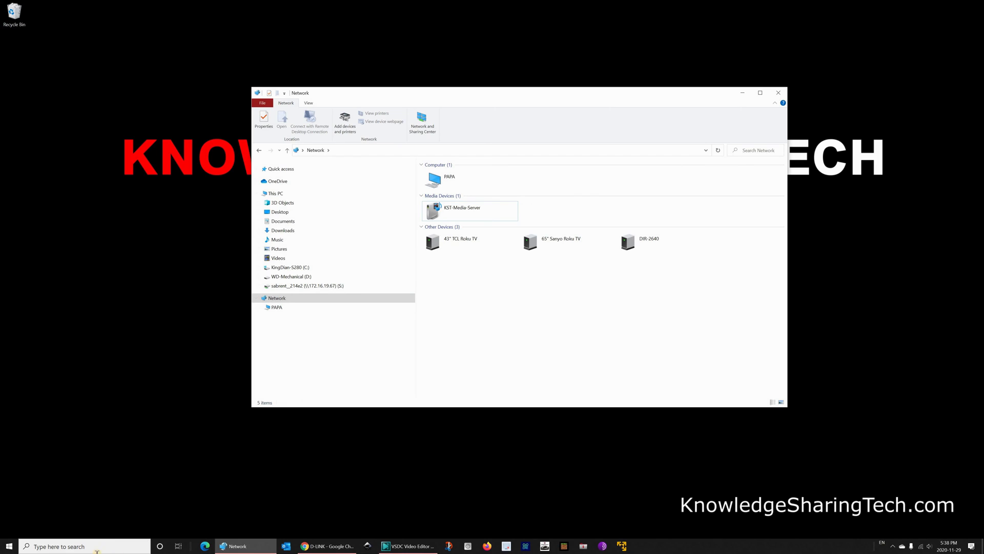
Step: Launch the Films & TV app from a Windows search for 'films'
left_click(742, 93)
left_click(124, 544)
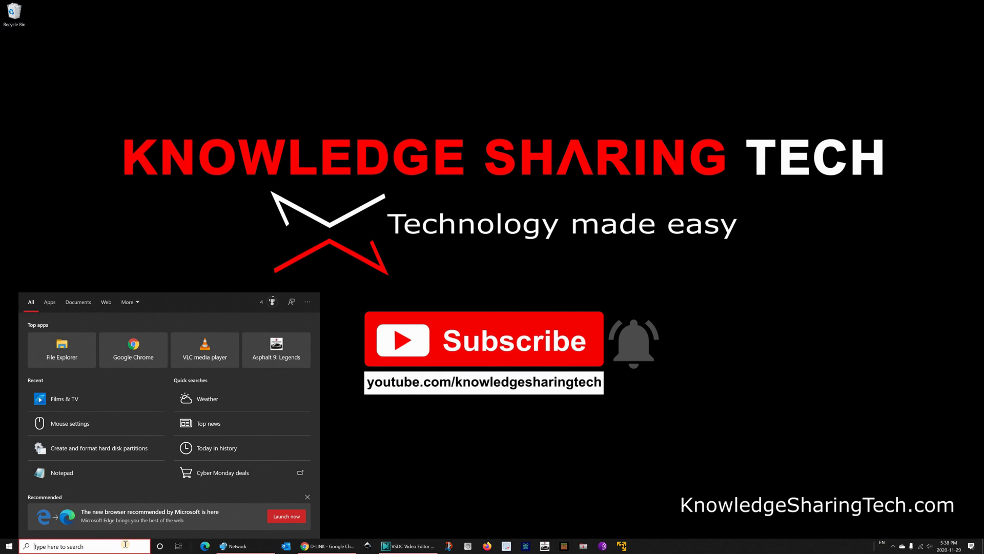
type("films")
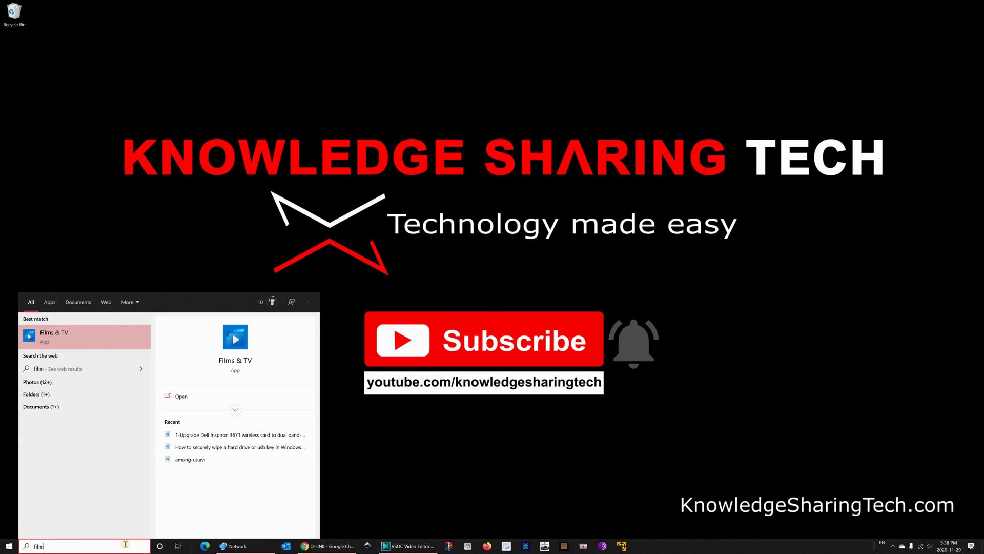
left_click(54, 342)
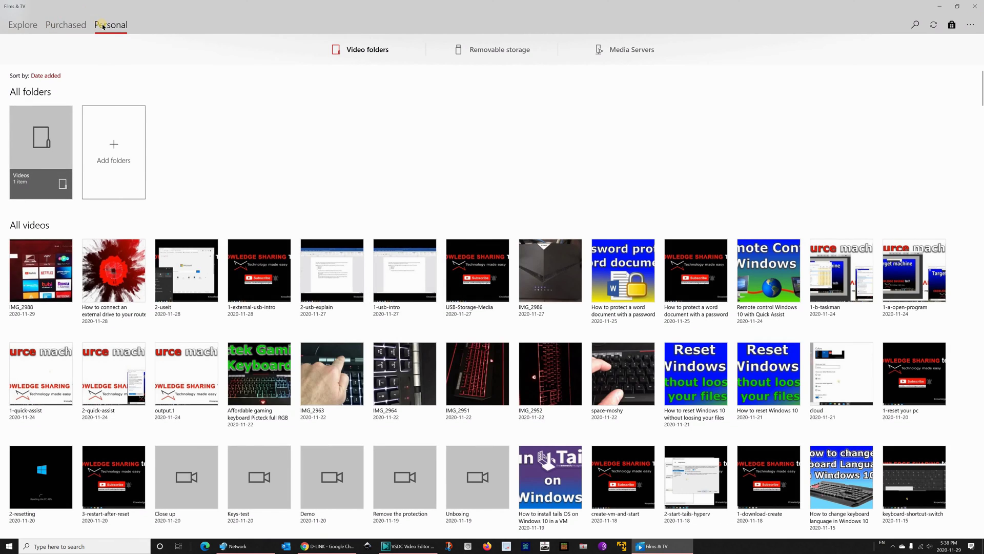
Step: Browse Personal > Media Servers > KST-Media-Server > Video > All Video
left_click(103, 27)
left_click(630, 51)
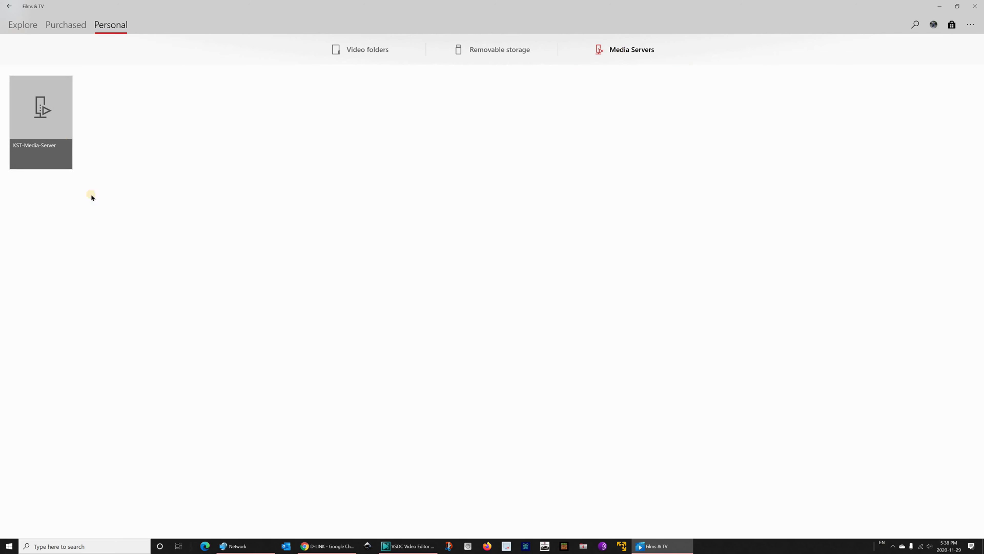
left_click(41, 114)
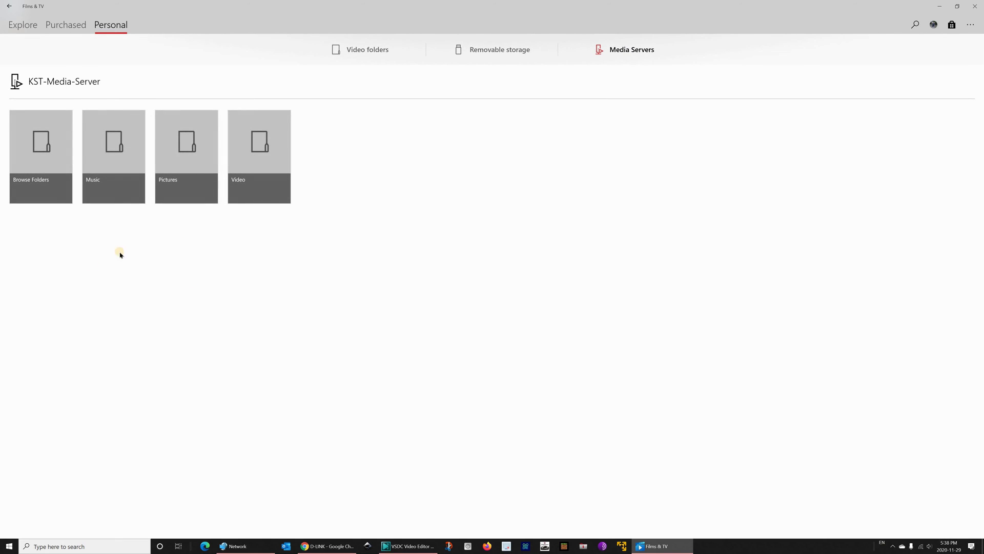
left_click(251, 148)
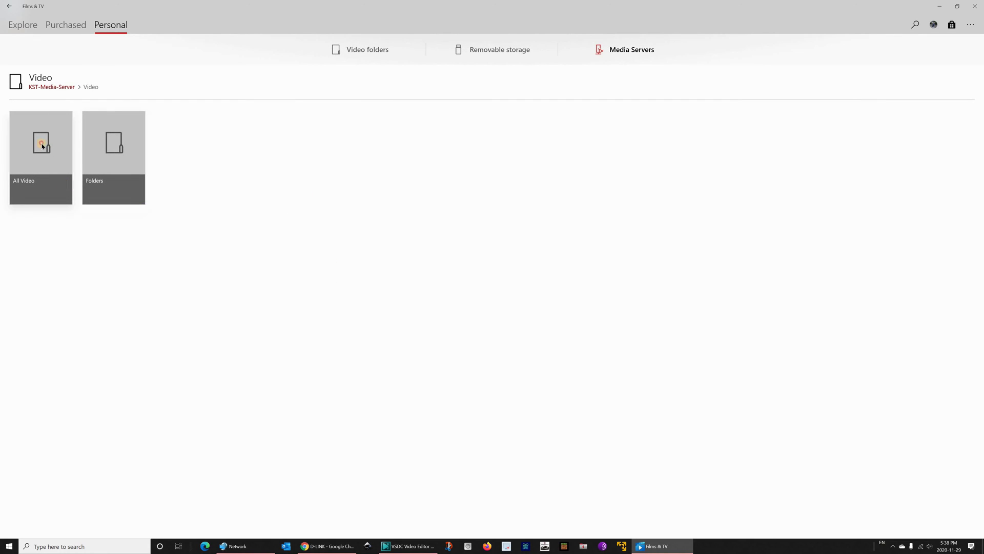
left_click(44, 147)
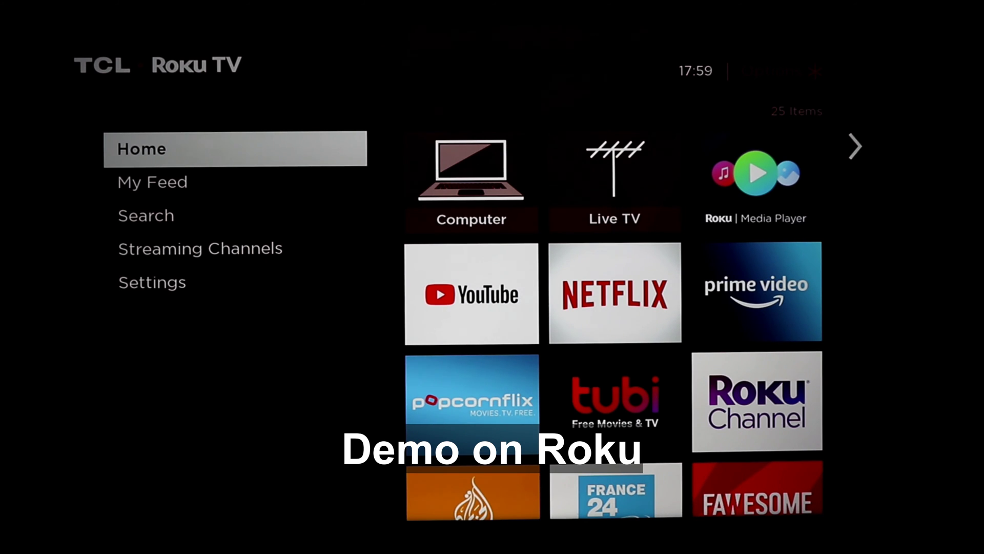
Step: Start Roku Media Player, choose All, and open the KST-Media-Server device
key("Right")
key("Right")
key("Right")
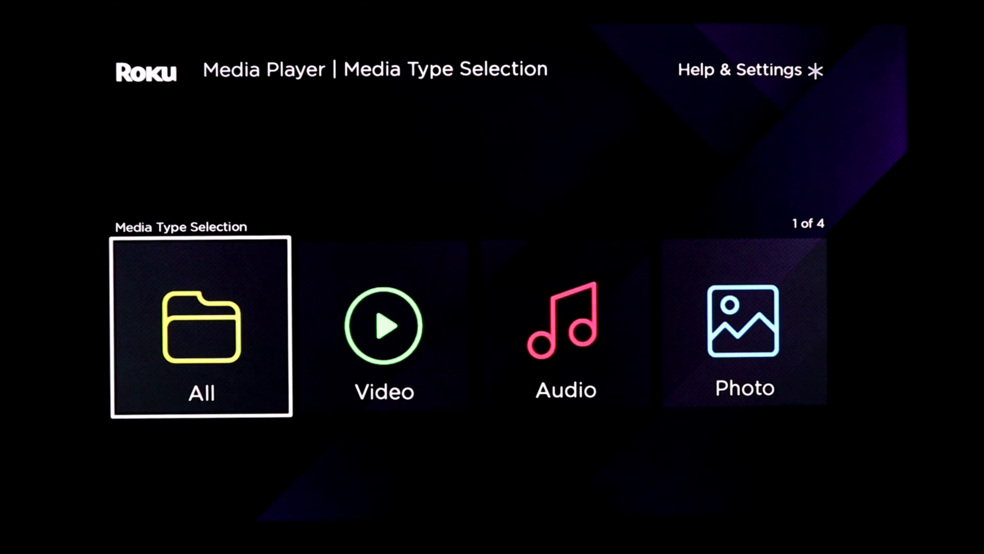
key("Return")
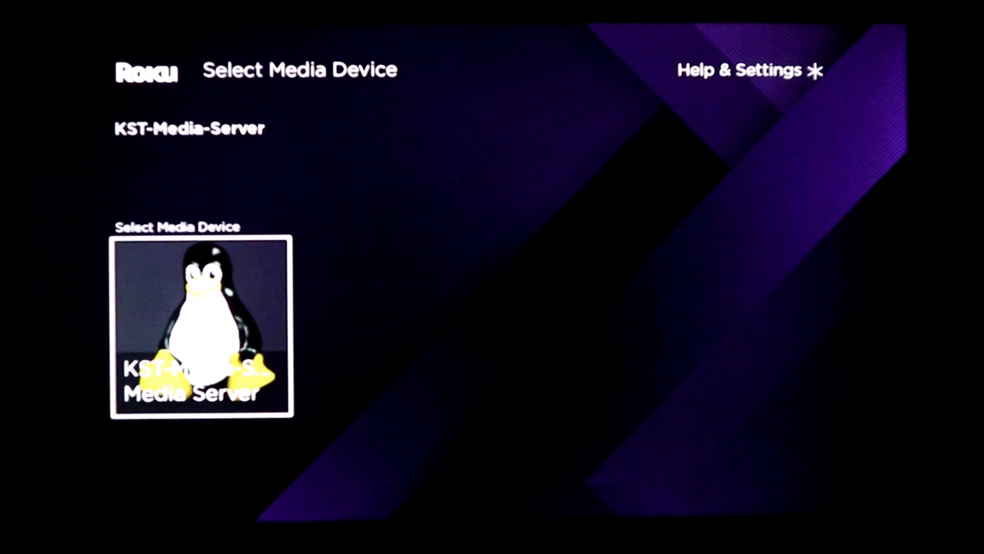
key("Return")
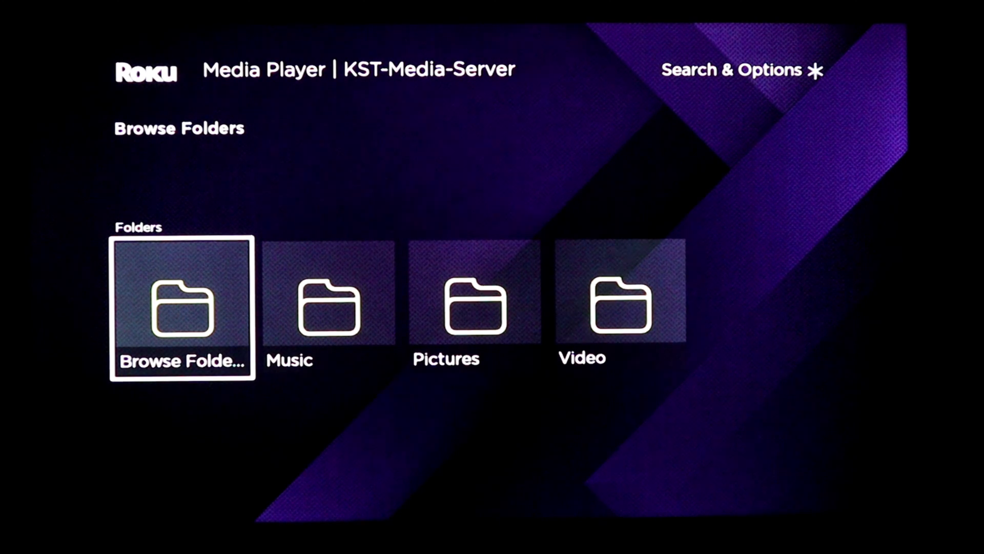
Step: Open Music > All Music on KST-Media-Server, then return to the main folders
key("Right")
key("Return")
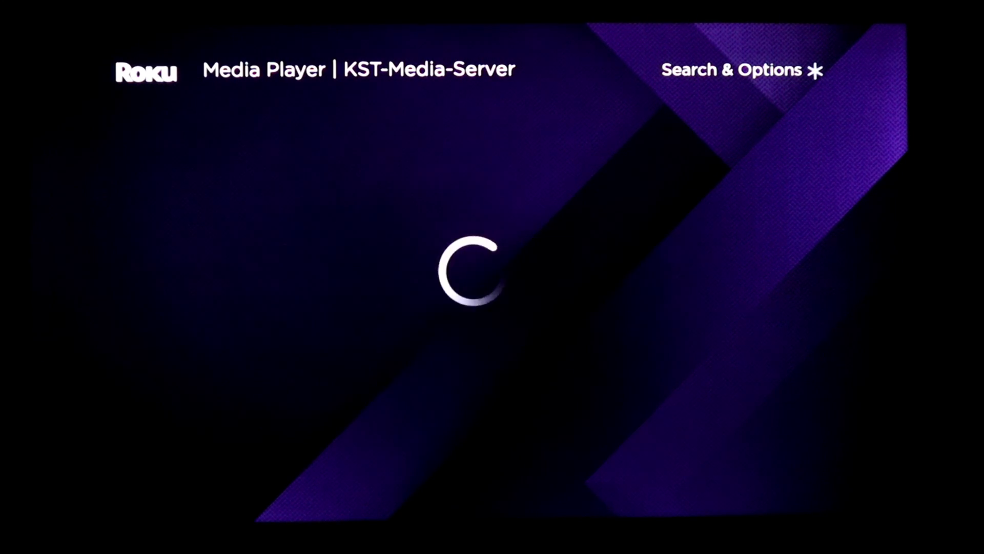
key("Right")
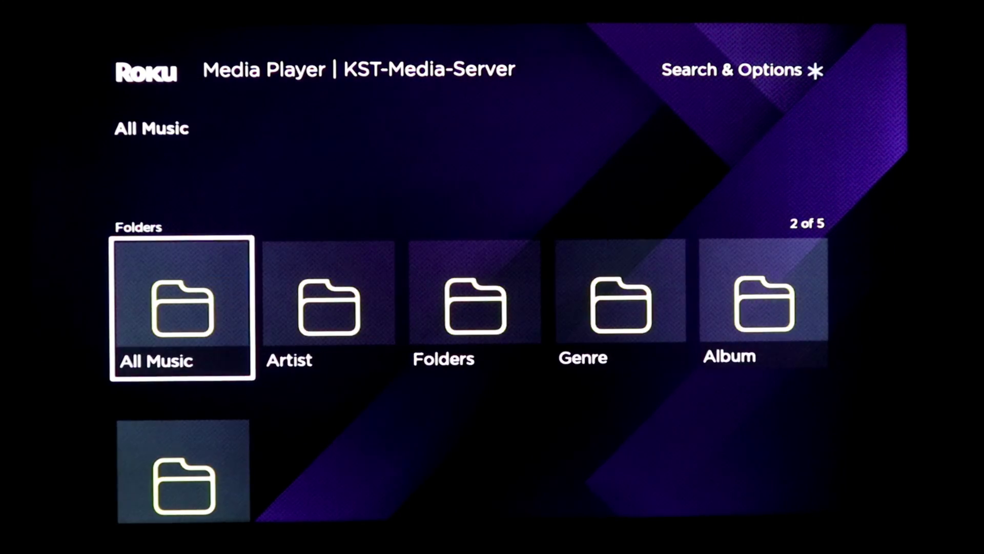
key("Return")
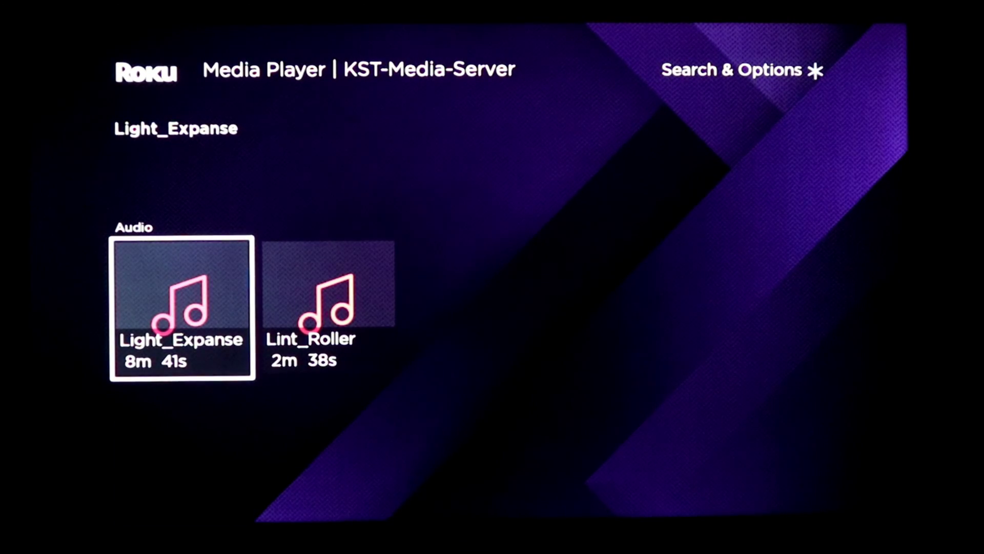
key("Escape")
key("Right")
key("Escape")
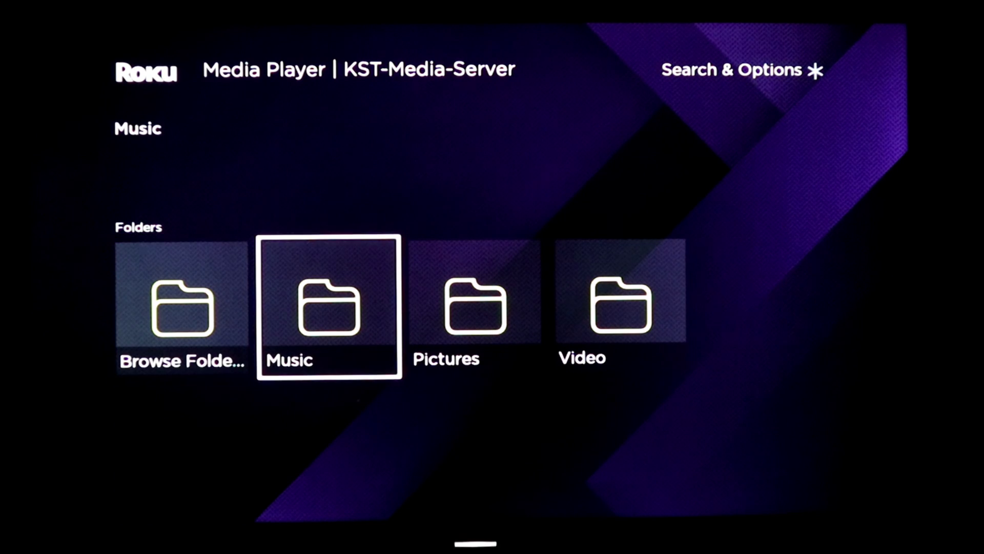
Step: Open the Video folder and play 'How to protect a word document with a password'
key("Right")
key("Right")
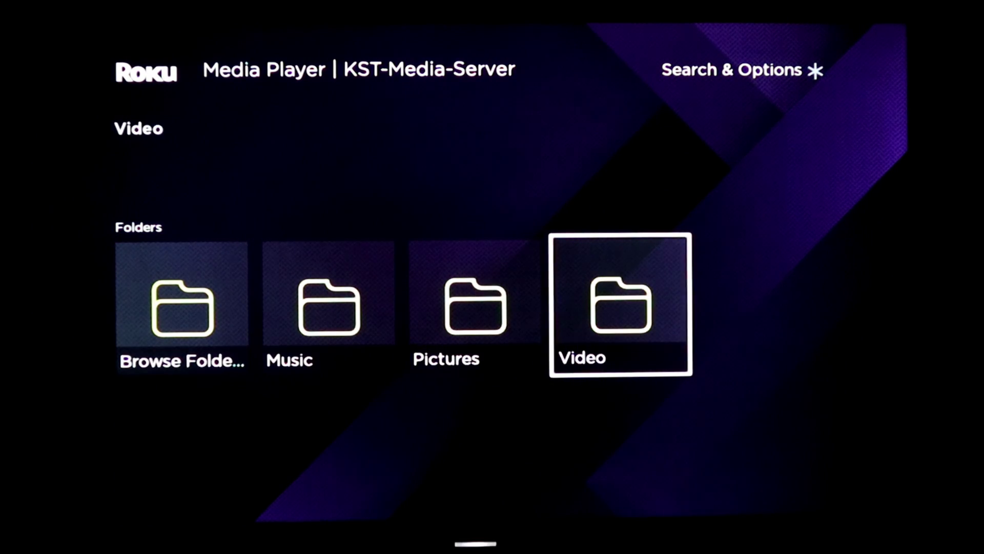
key("Return")
key("Return")
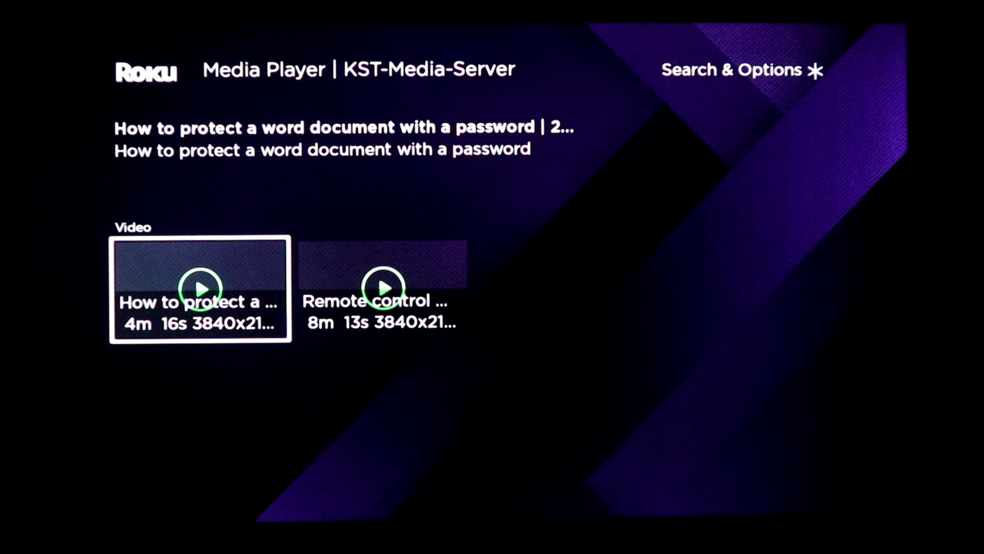
key("XF86AudioLowerVolume")
key("Return")
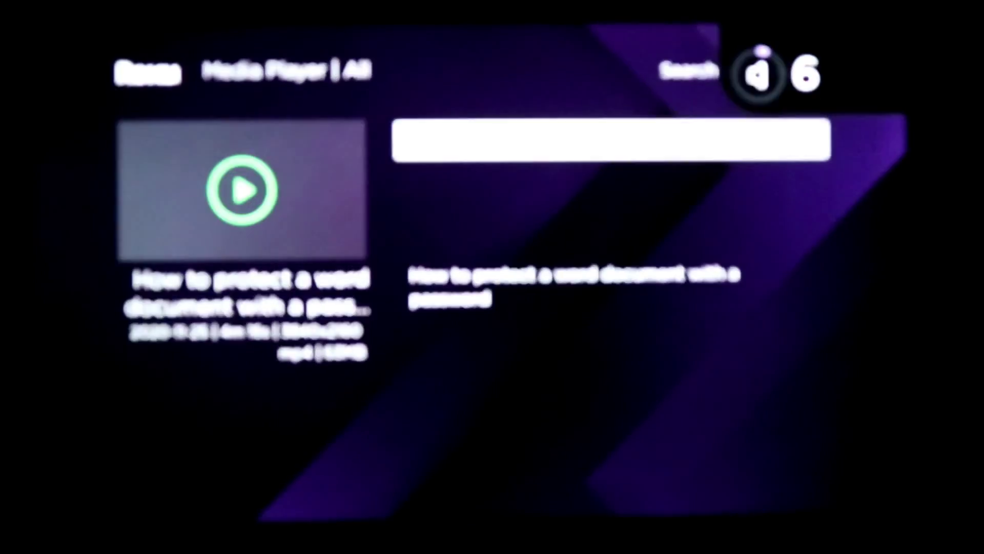
key("Return")
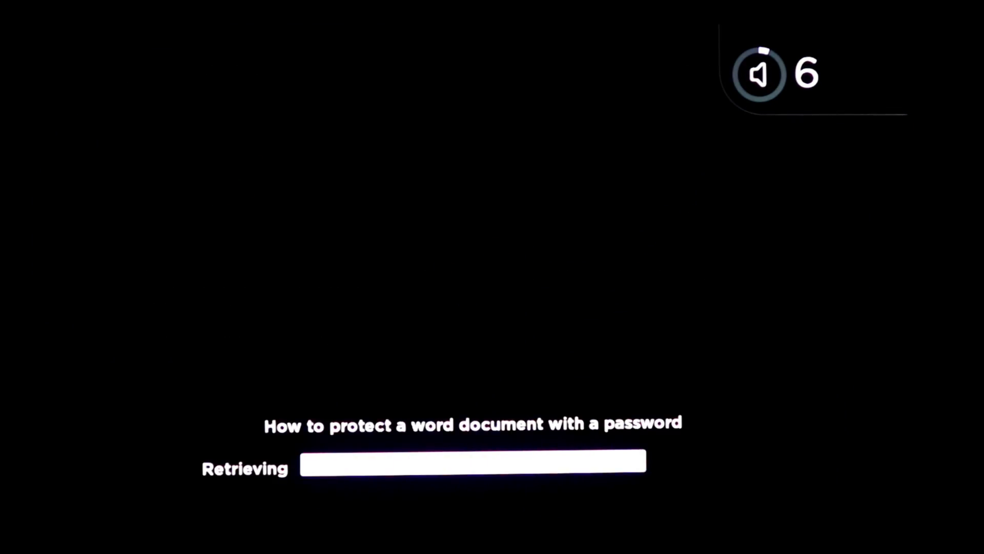